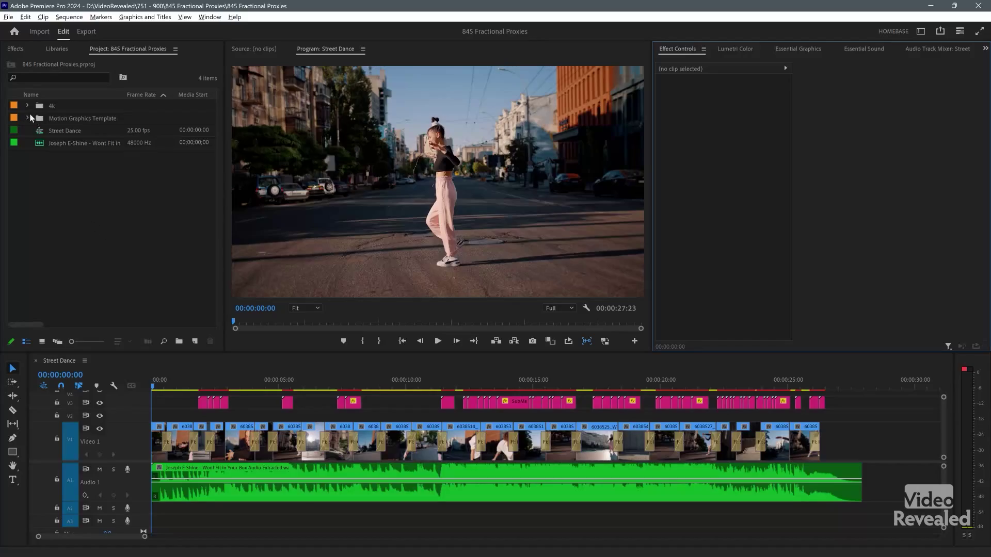
Step: Play and stop the Street Dance sequence, then expand the 4k bin
{"action": "key", "text": "space"}
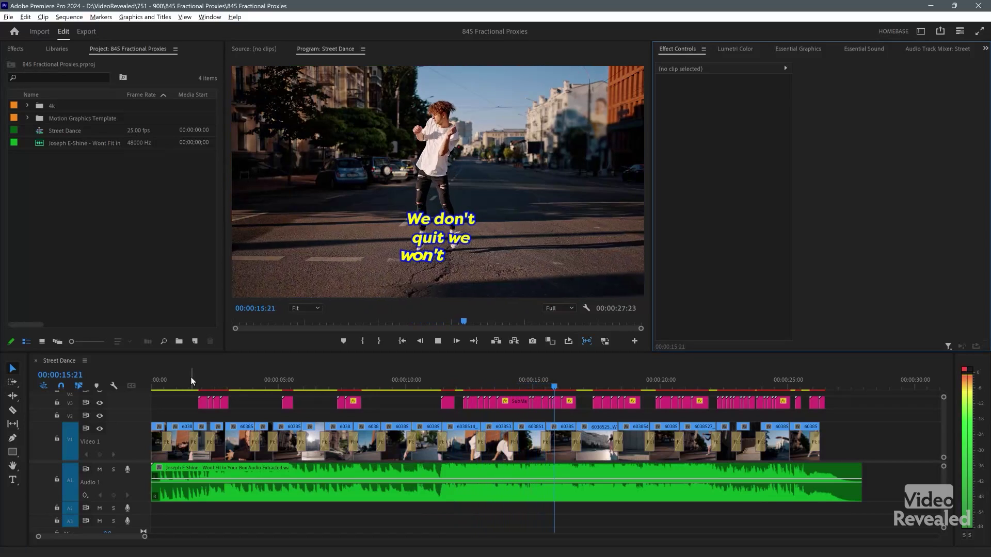
{"action": "key", "text": "space"}
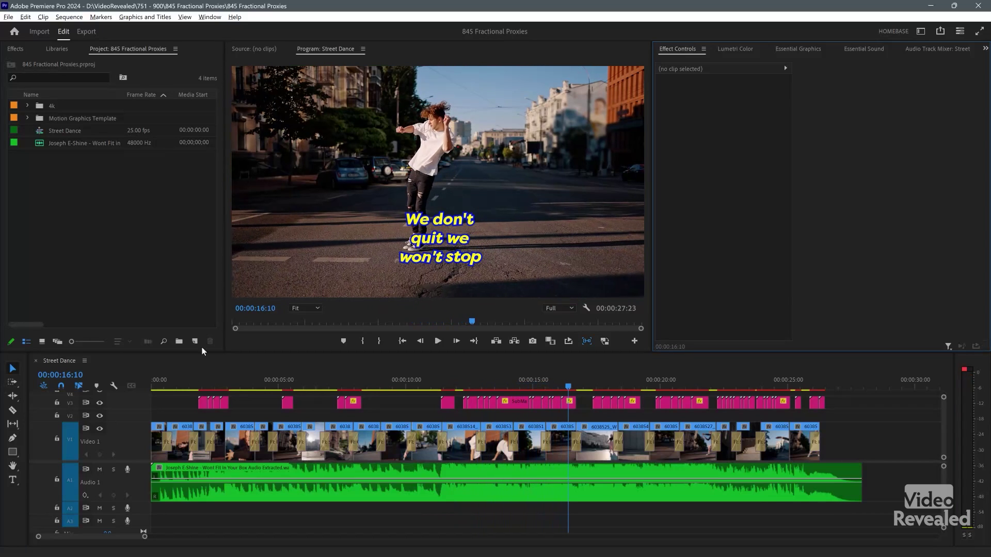
{"action": "left_click", "coordinate": [27, 106]}
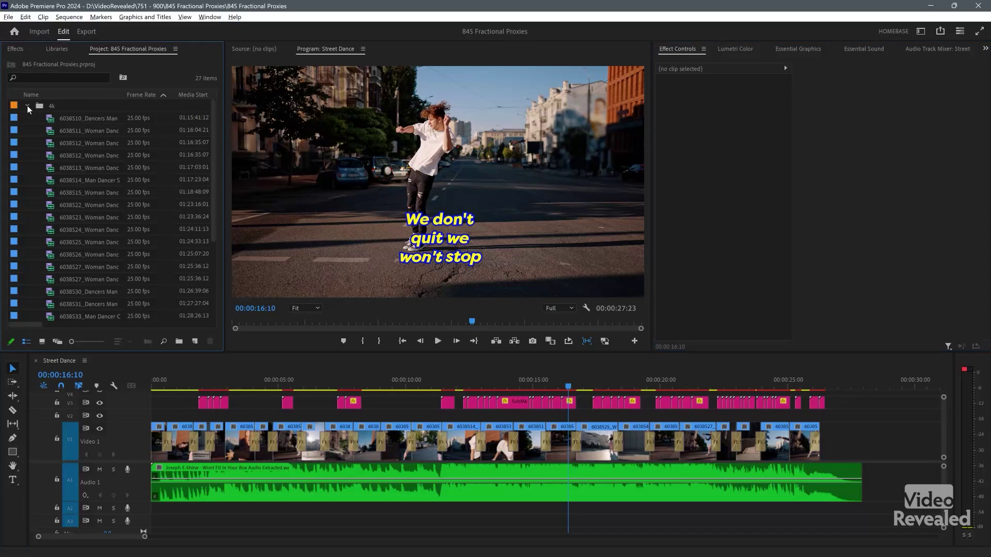
Step: Select clips 6038510 through 6038547 in the 4k bin and bring up their context menu
{"action": "left_click", "coordinate": [50, 122]}
{"action": "scroll", "coordinate": [79, 262], "scroll_direction": "down", "scroll_amount": 4}
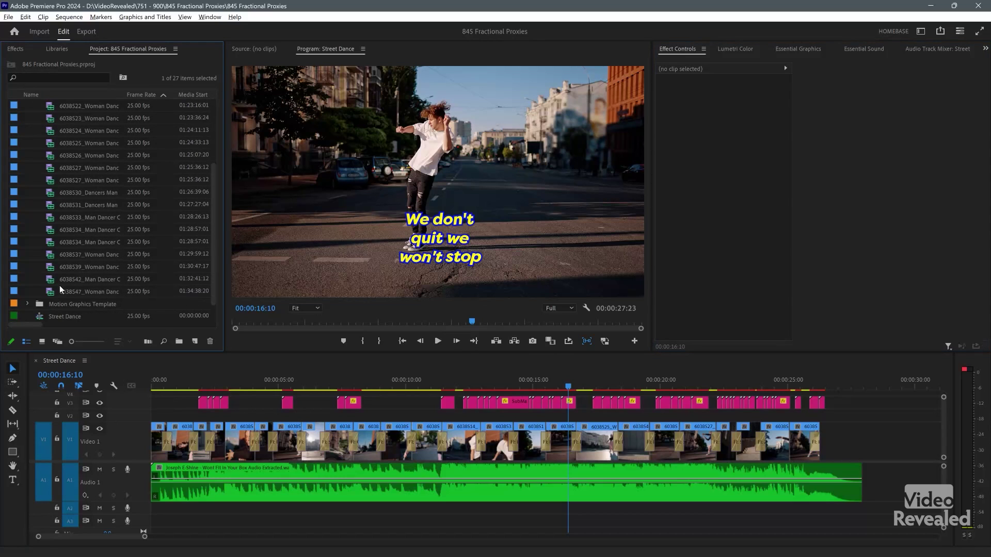
{"action": "left_click", "coordinate": [49, 293], "text": "shift"}
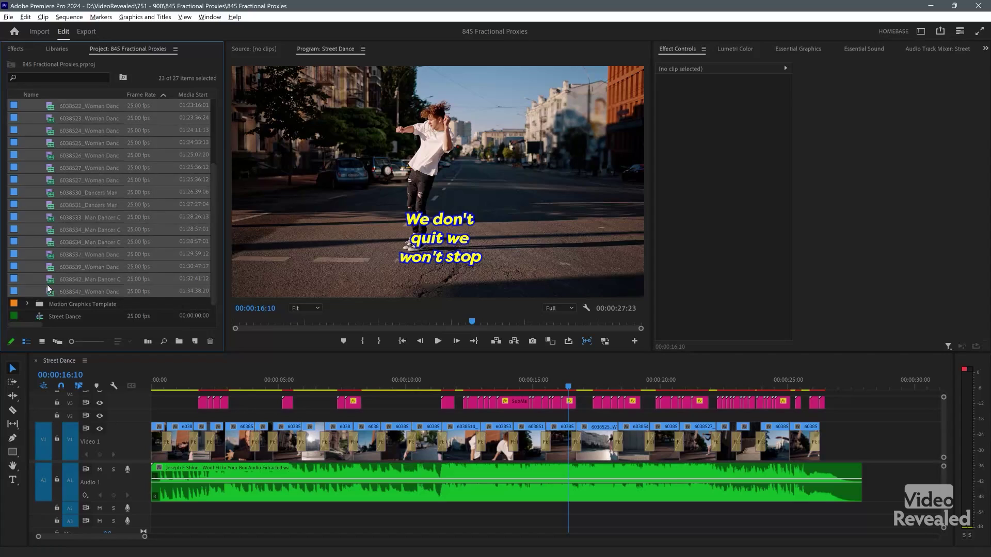
{"action": "right_click", "coordinate": [51, 196]}
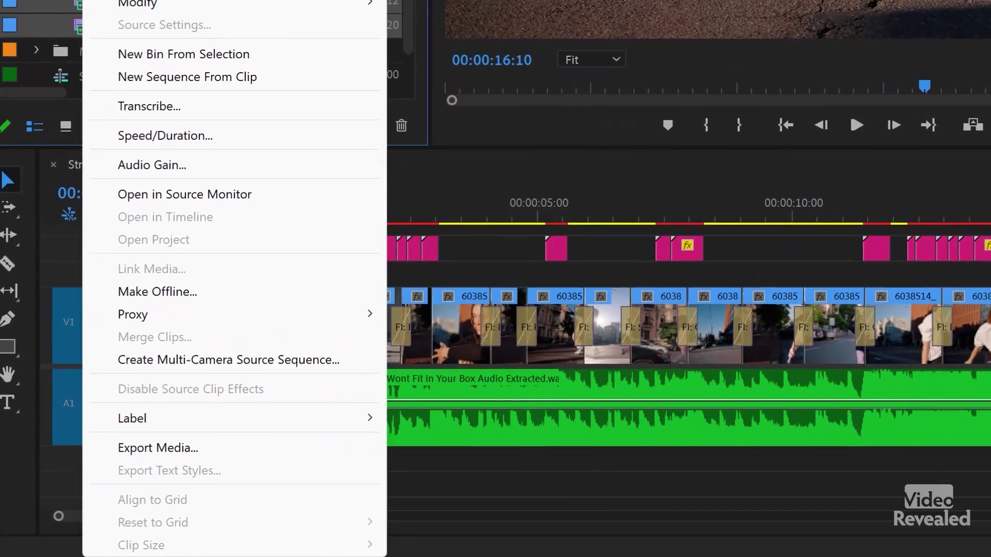
Step: Create proxies at Quarter size (after trying custom 1280x720), ProRes QuickTime Proxy, Proxy Icon watermark
{"action": "mouse_move", "coordinate": [199, 315]}
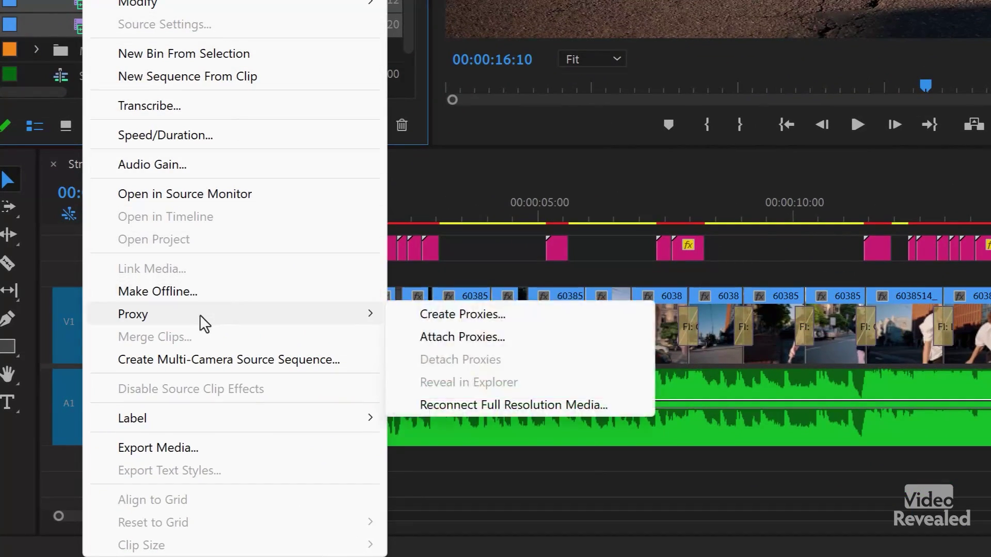
{"action": "left_click", "coordinate": [504, 316]}
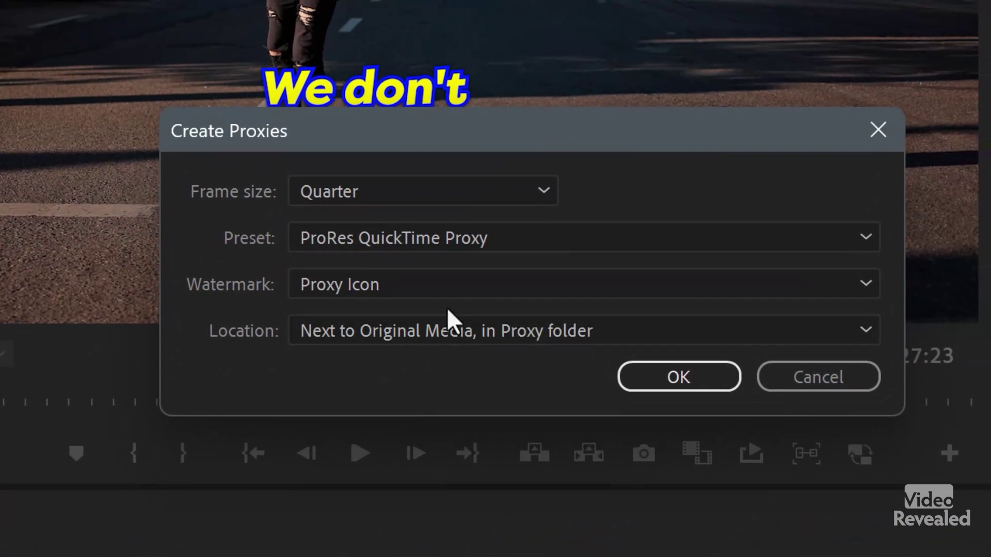
{"action": "left_click", "coordinate": [448, 192]}
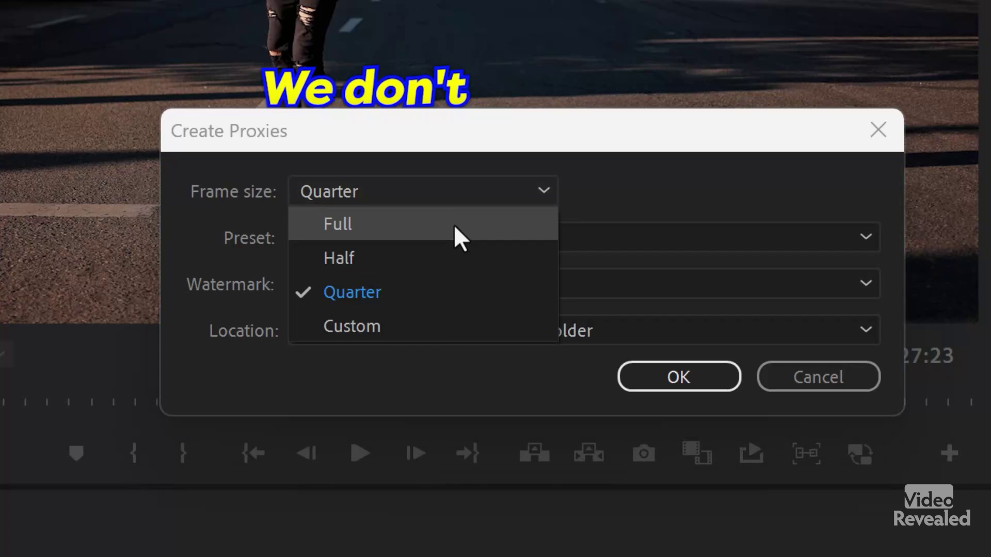
{"action": "left_click", "coordinate": [424, 324]}
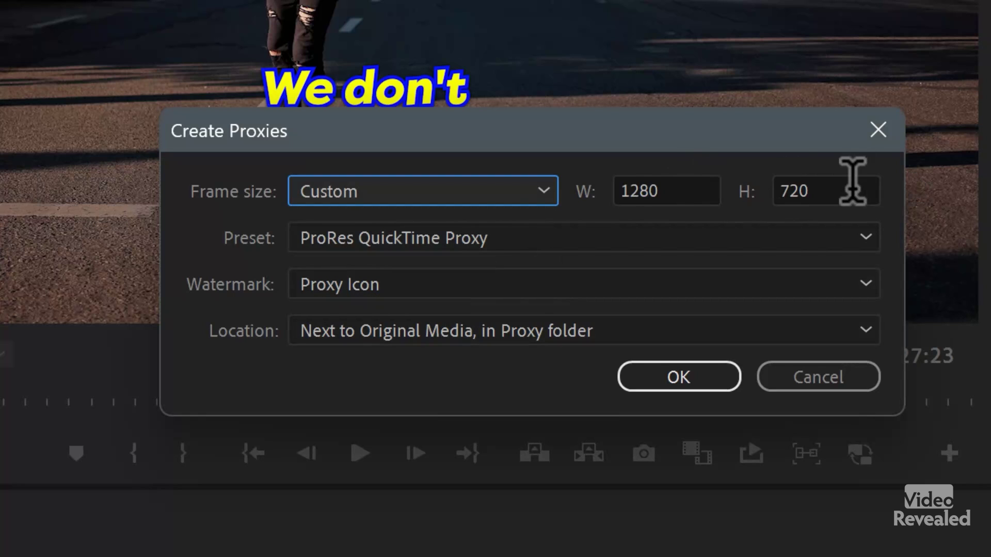
{"action": "left_click", "coordinate": [482, 196]}
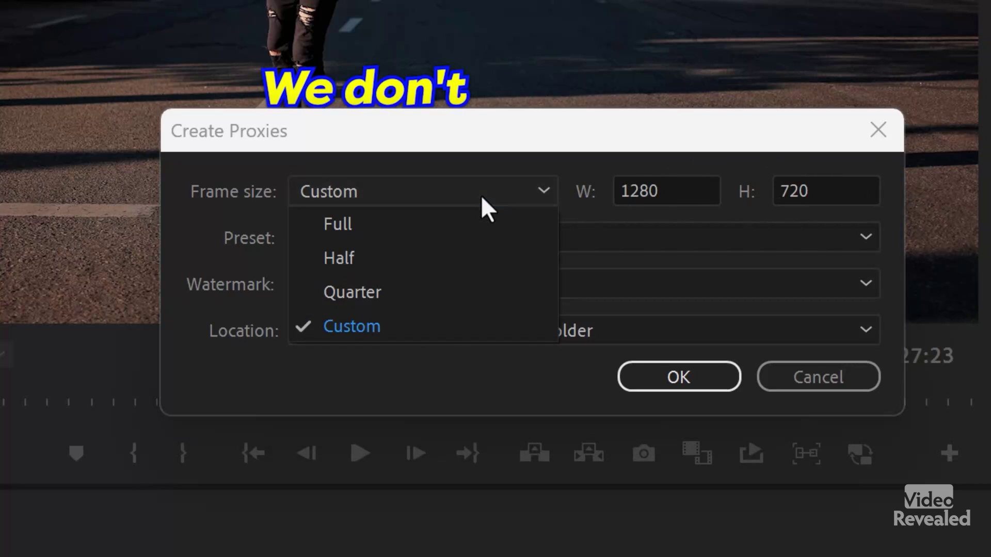
{"action": "left_click", "coordinate": [431, 283]}
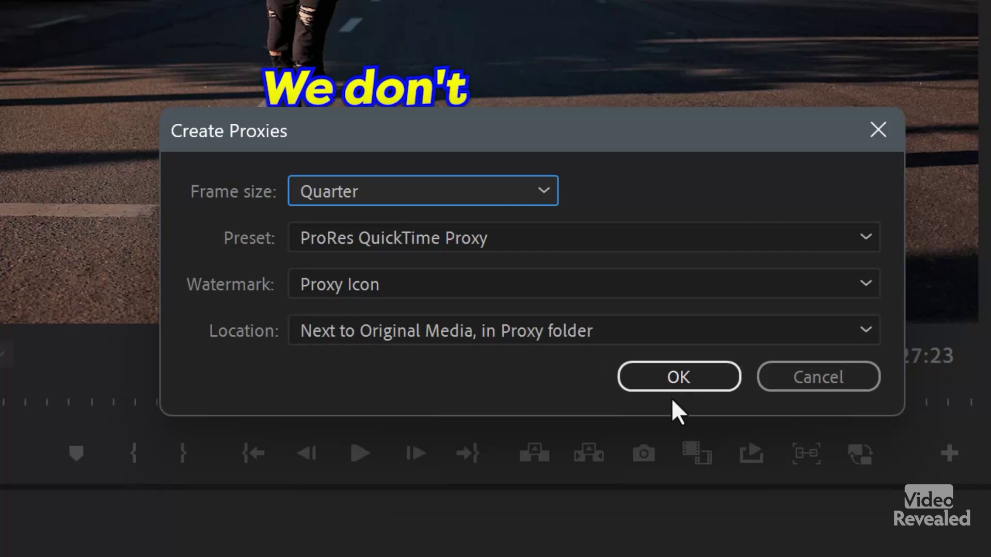
{"action": "left_click", "coordinate": [676, 382]}
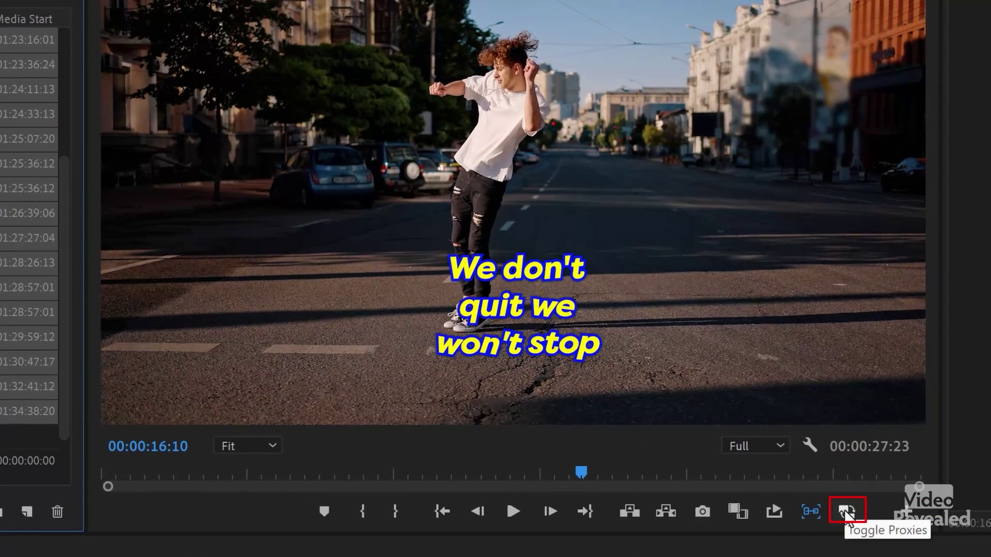
Step: Dismiss the Button Editor unchanged and turn on Toggle Proxies under the Program Monitor
{"action": "left_click", "coordinate": [906, 502]}
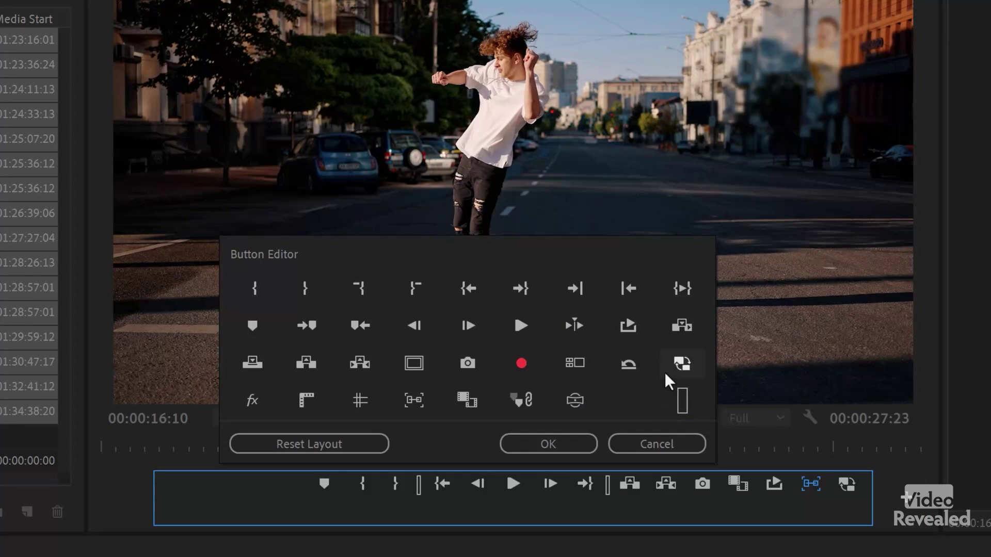
{"action": "left_click", "coordinate": [656, 444]}
{"action": "left_click", "coordinate": [843, 510]}
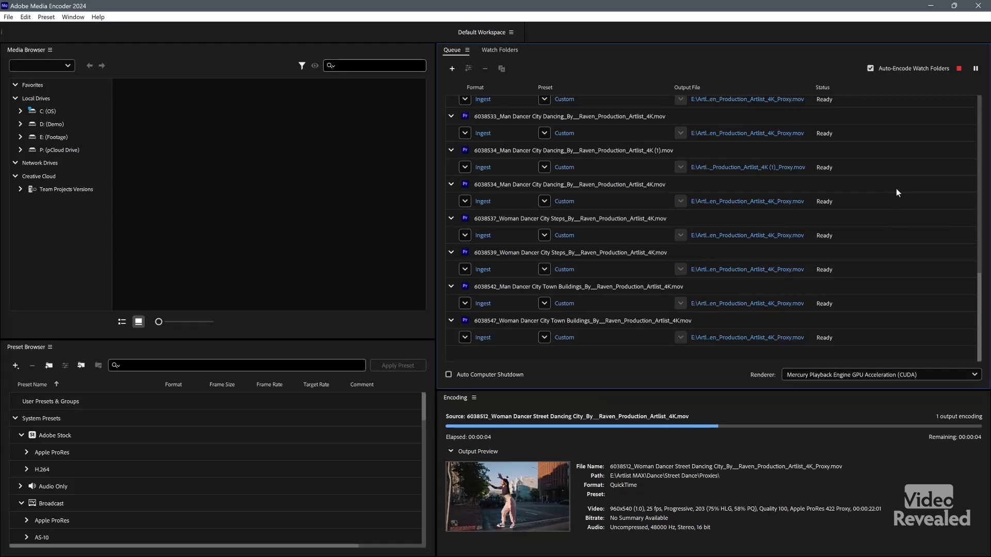
Step: Check every proxy job in the Media Encoder queue reads Done, then minimize Media Encoder
{"action": "scroll", "coordinate": [896, 187], "scroll_direction": "up", "scroll_amount": 2}
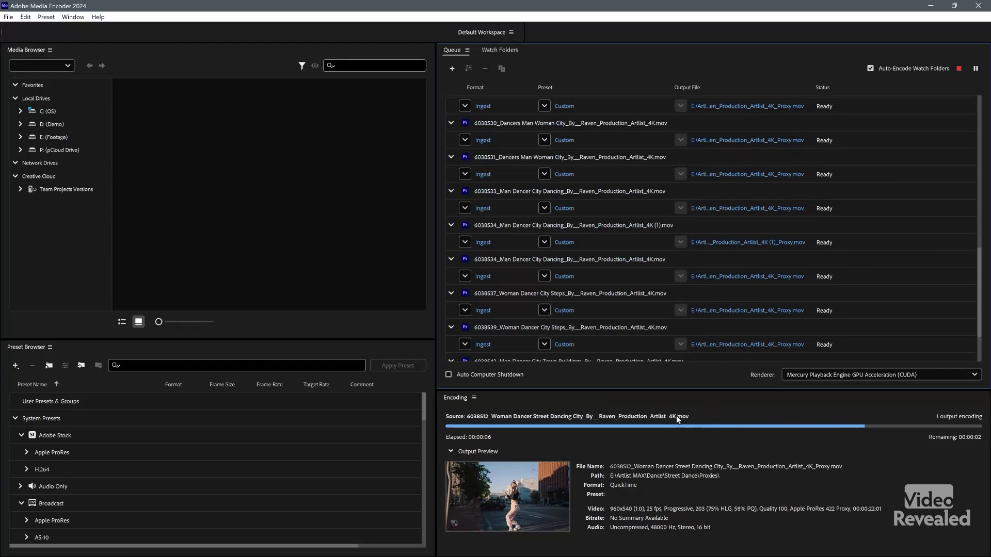
{"action": "scroll", "coordinate": [978, 183], "scroll_direction": "up", "scroll_amount": 1}
{"action": "scroll", "coordinate": [978, 183], "scroll_direction": "up", "scroll_amount": 5}
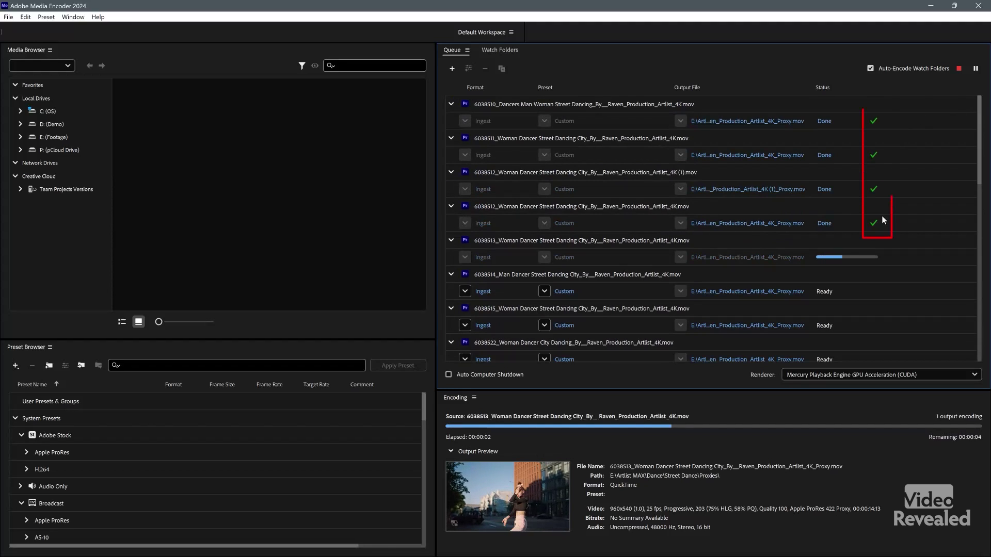
{"action": "scroll", "coordinate": [894, 219], "scroll_direction": "down", "scroll_amount": 1}
{"action": "scroll", "coordinate": [895, 218], "scroll_direction": "down", "scroll_amount": 2}
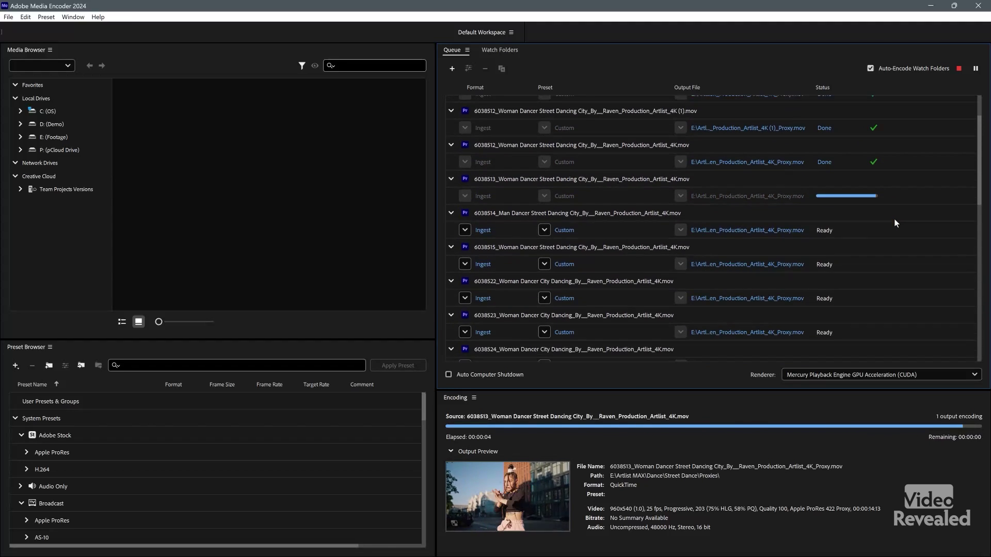
{"action": "scroll", "coordinate": [897, 231], "scroll_direction": "down", "scroll_amount": 2}
{"action": "scroll", "coordinate": [899, 228], "scroll_direction": "down", "scroll_amount": 1}
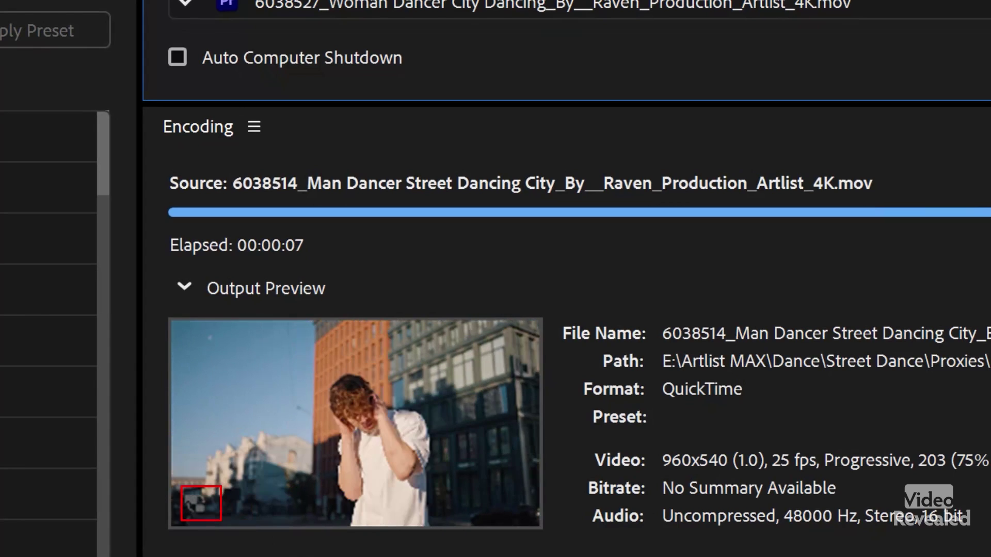
{"action": "scroll", "coordinate": [568, 8], "scroll_direction": "down", "scroll_amount": 1}
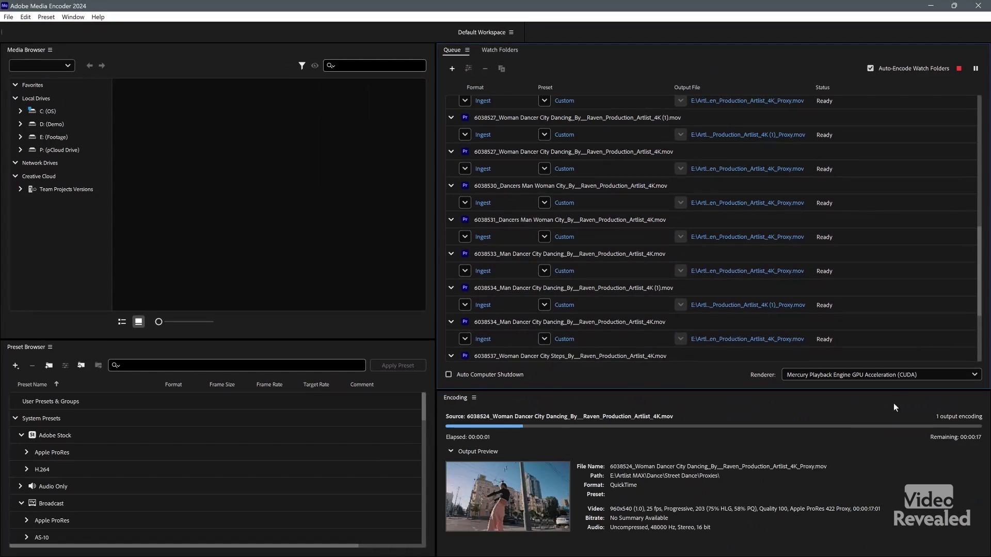
{"action": "scroll", "coordinate": [907, 253], "scroll_direction": "down", "scroll_amount": 2}
{"action": "scroll", "coordinate": [913, 257], "scroll_direction": "down", "scroll_amount": 3}
{"action": "scroll", "coordinate": [919, 258], "scroll_direction": "up", "scroll_amount": 5}
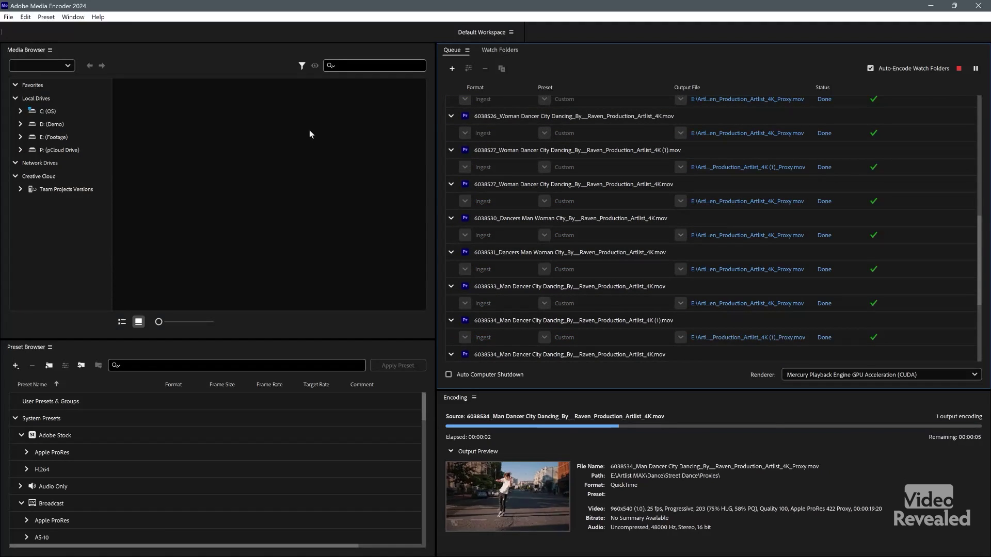
{"action": "scroll", "coordinate": [956, 320], "scroll_direction": "down", "scroll_amount": 5}
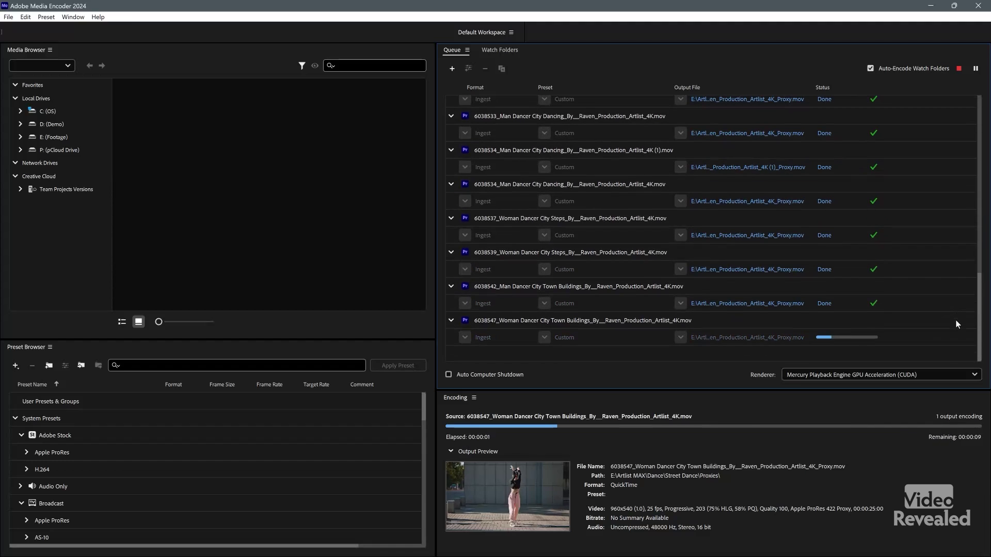
{"action": "scroll", "coordinate": [956, 320], "scroll_direction": "up", "scroll_amount": 5}
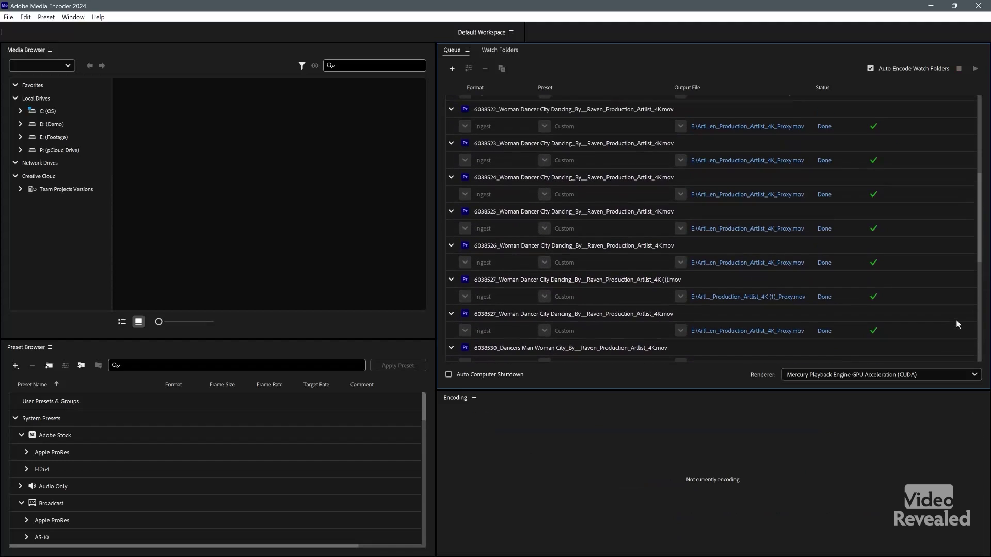
{"action": "left_click_drag", "start_coordinate": [985, 243], "coordinate": [989, 360]}
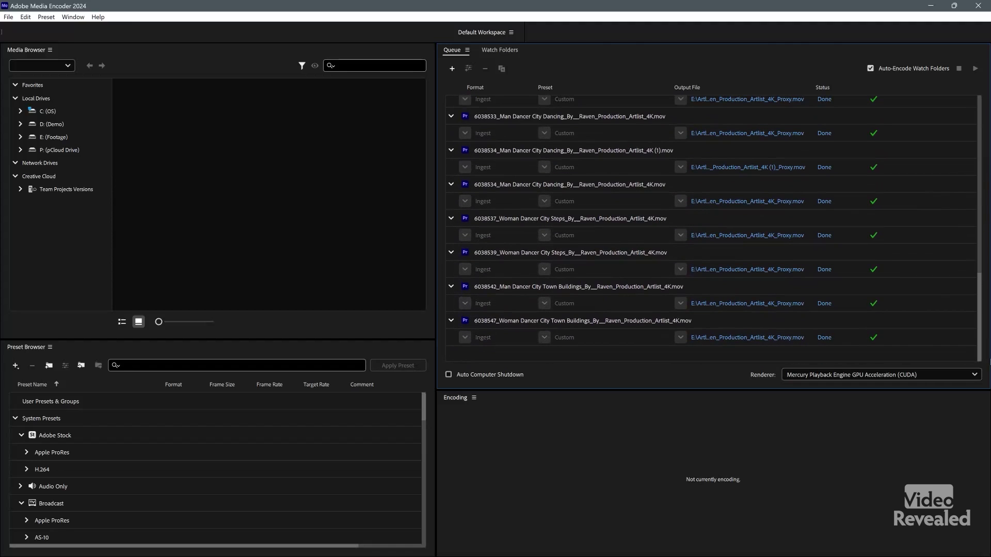
{"action": "left_click", "coordinate": [922, 9]}
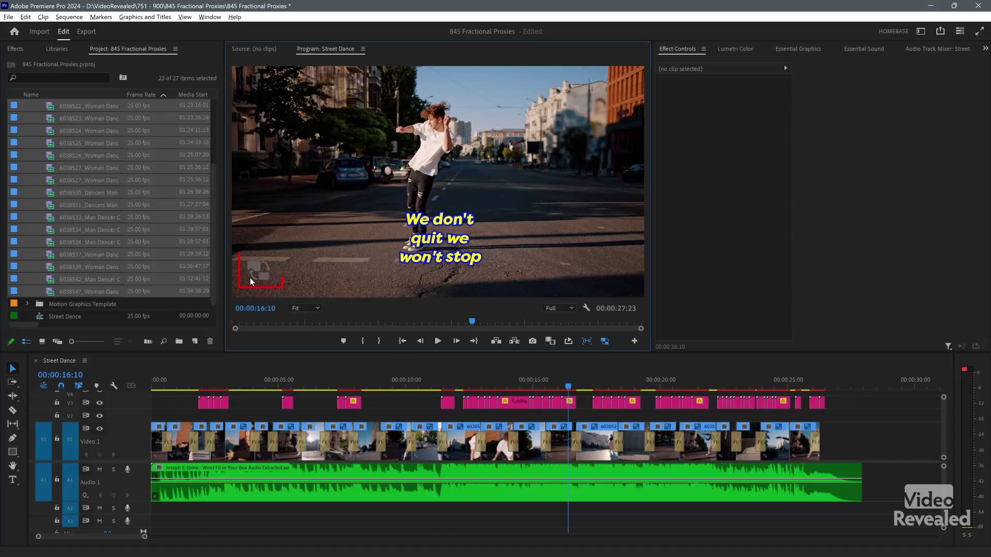
Step: Play Street Dance from the start on proxies, then toggle proxies to compare with originals
{"action": "left_click", "coordinate": [216, 371]}
{"action": "key", "text": "Home"}
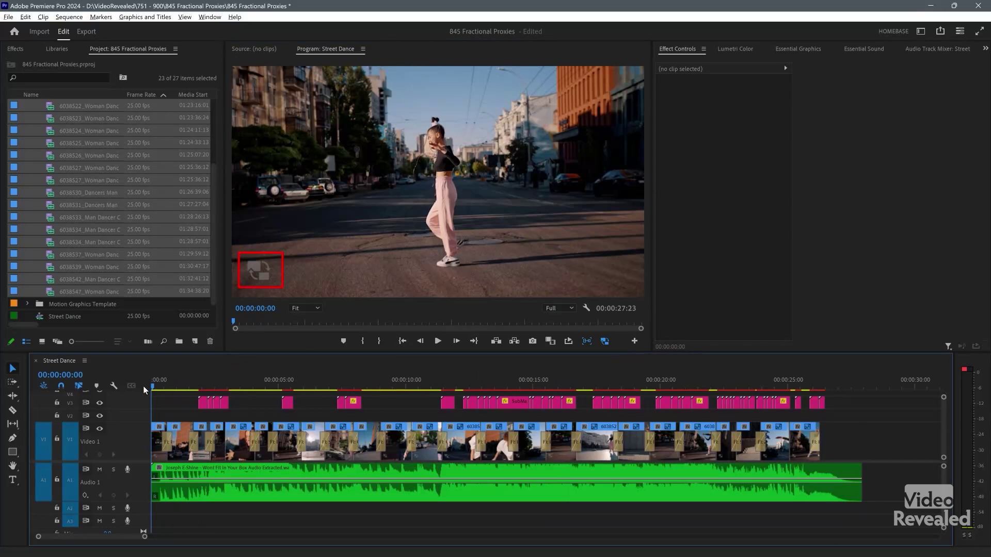
{"action": "key", "text": "space"}
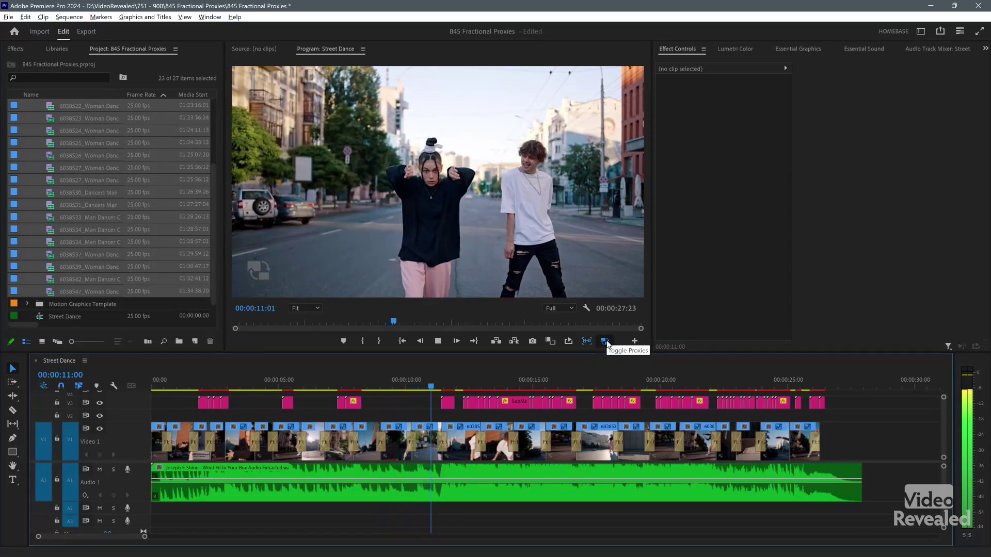
{"action": "left_click", "coordinate": [604, 341]}
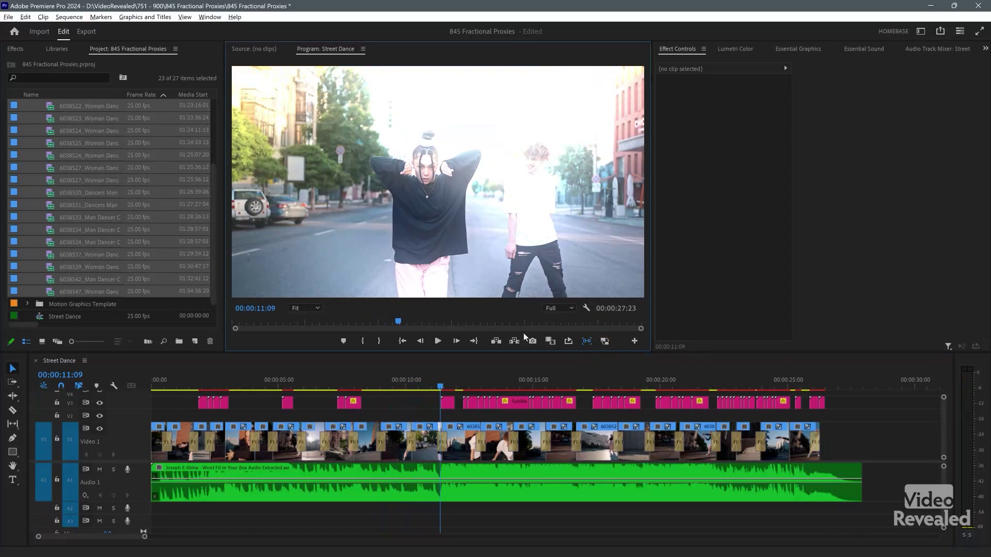